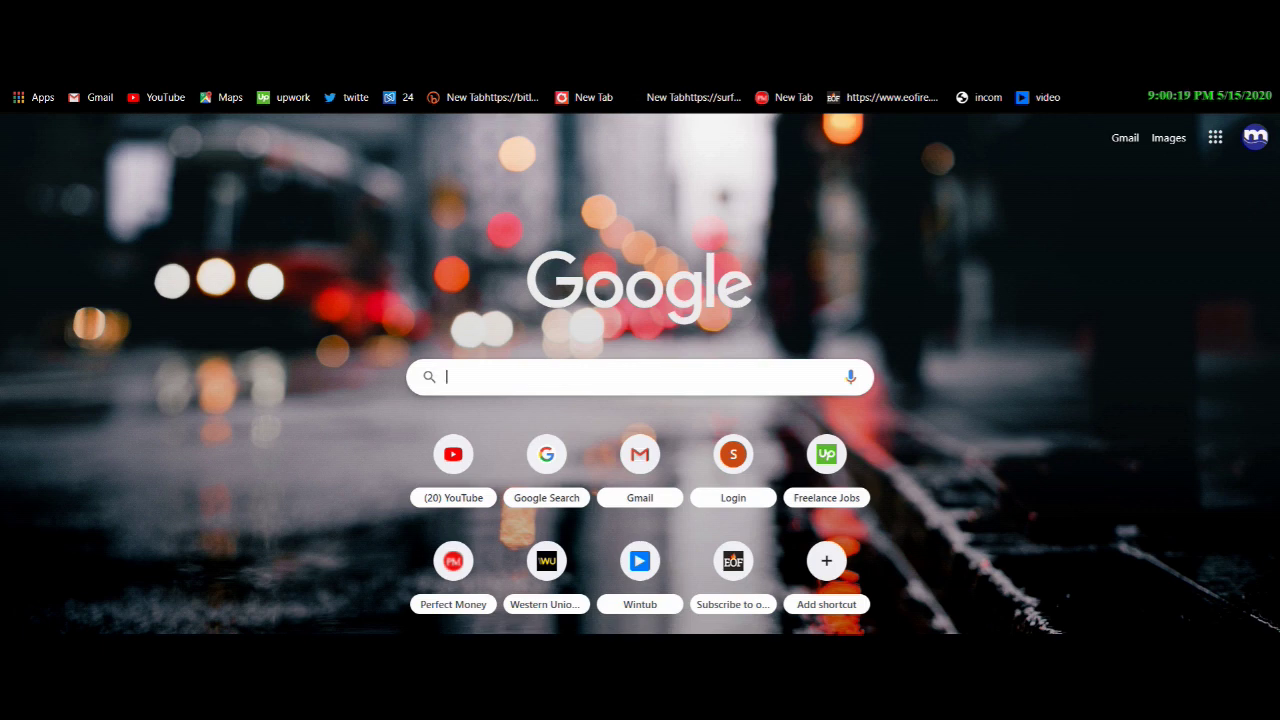
# Search Google for 'official windows 10 download' and open Microsoft's Download Windows 10 page
pyautogui.write('of')
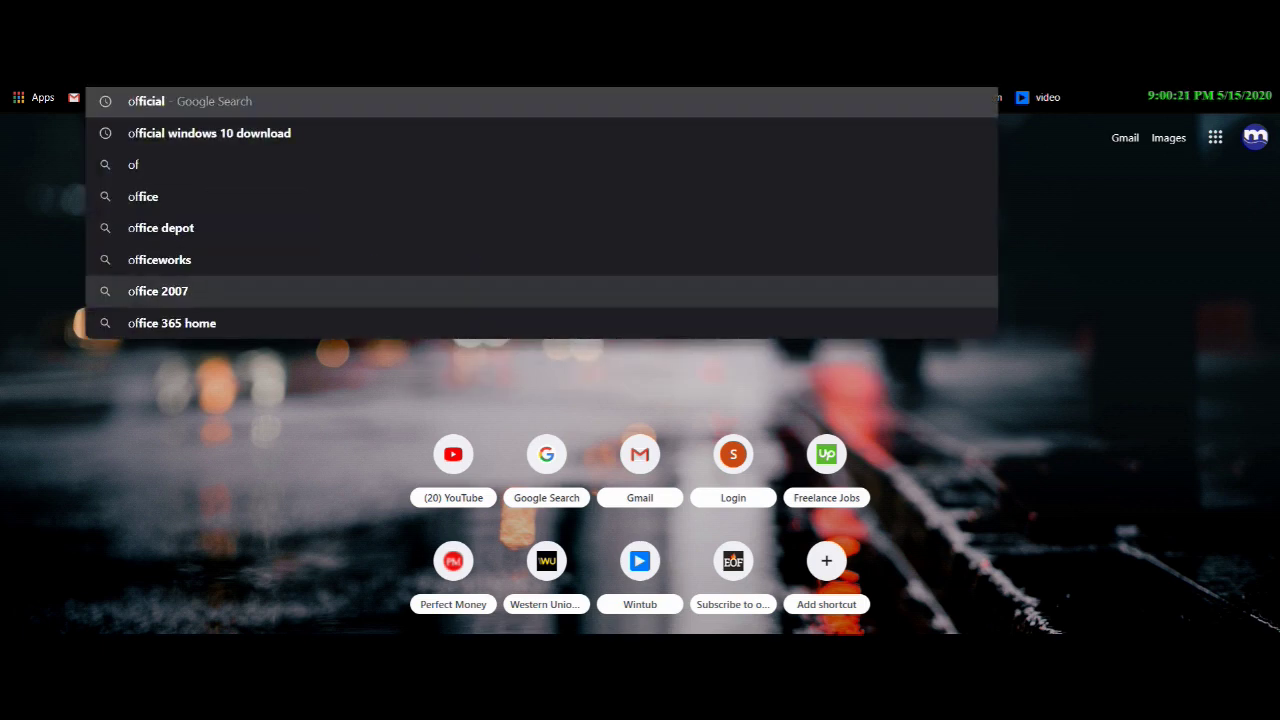
pyautogui.click(209, 133)
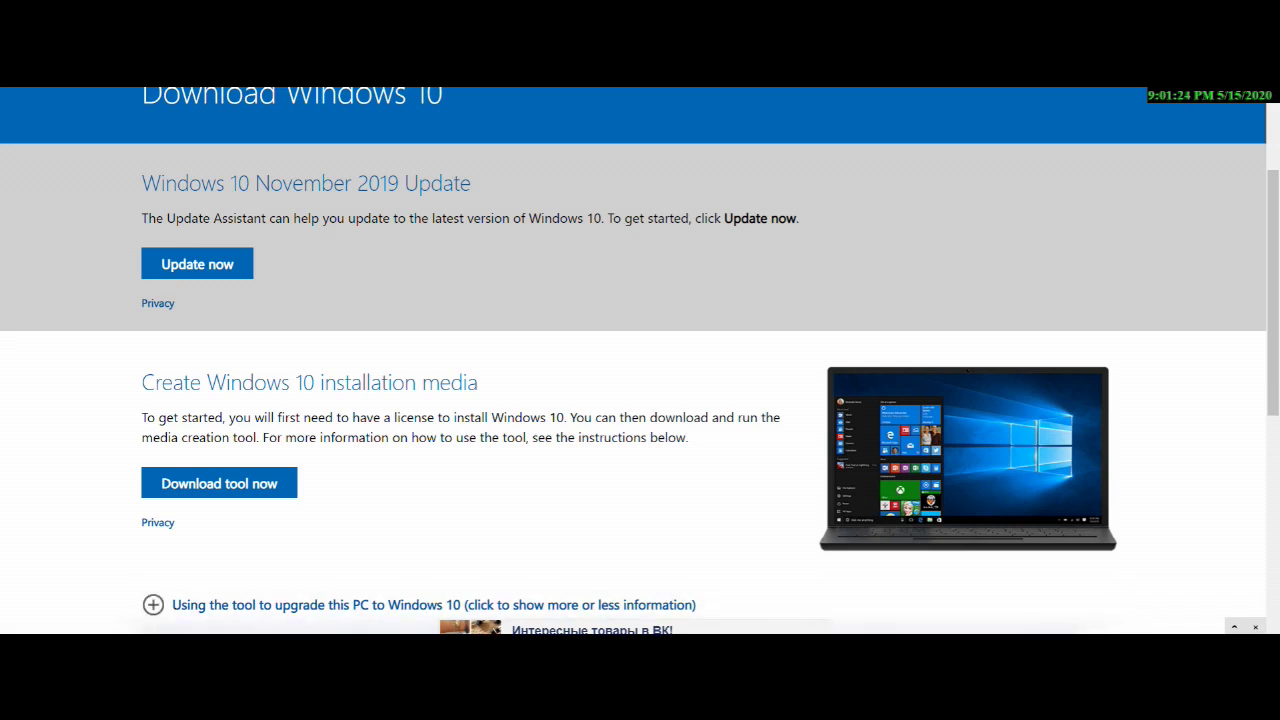
# Download MediaCreationTool1909.exe (18.36 MB) and show it in the Downloads\Programs folder
pyautogui.click(635, 450)
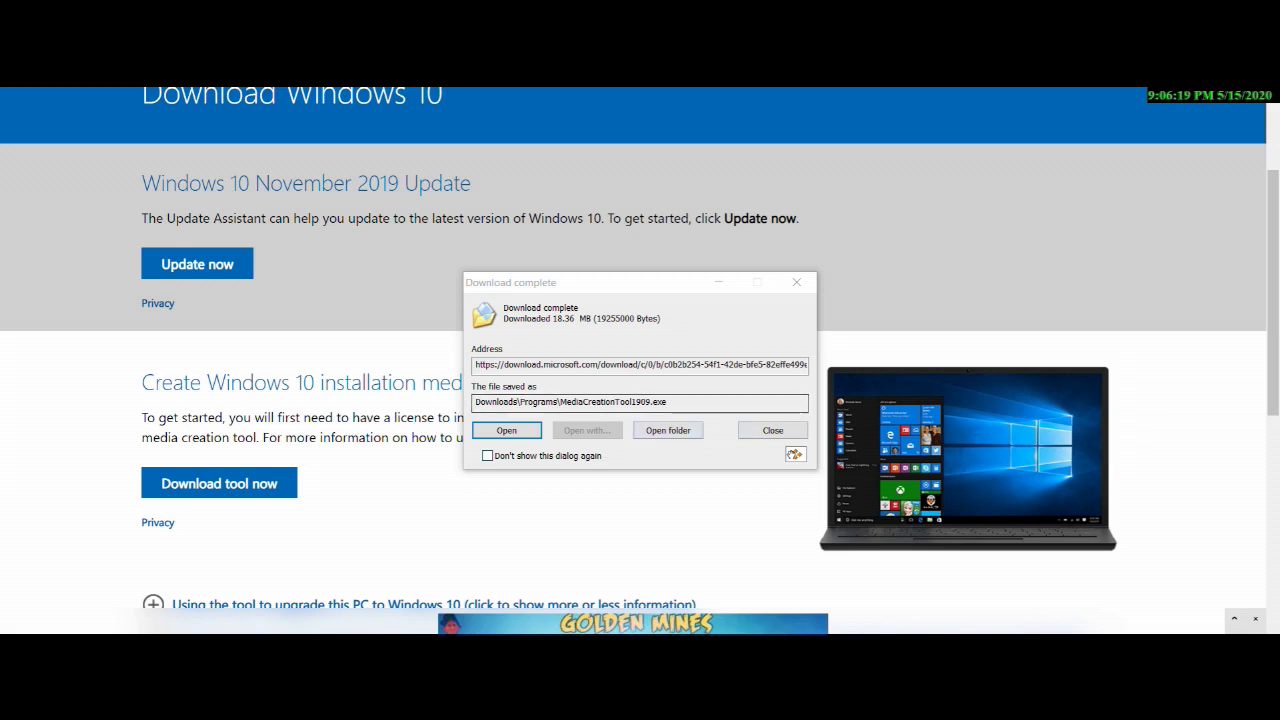
pyautogui.click(668, 430)
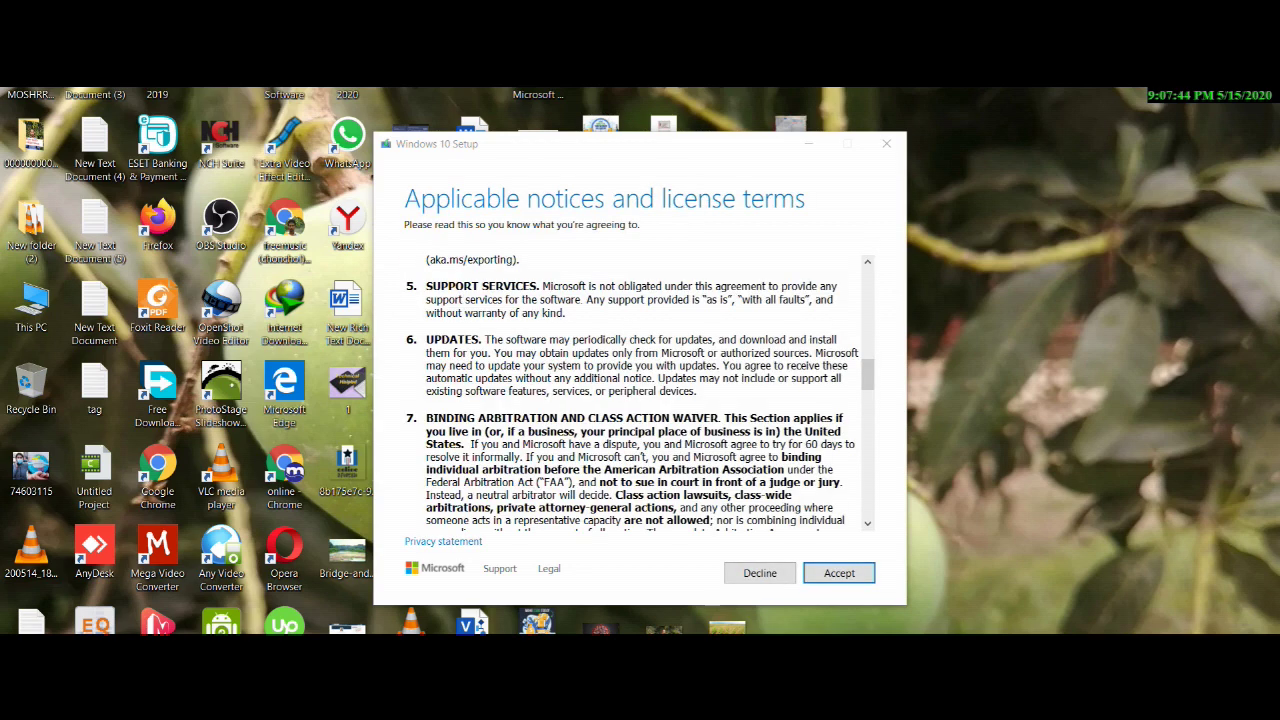
# Scroll through the Windows 10 license terms and accept them
pyautogui.scroll(-20, 640, 390)
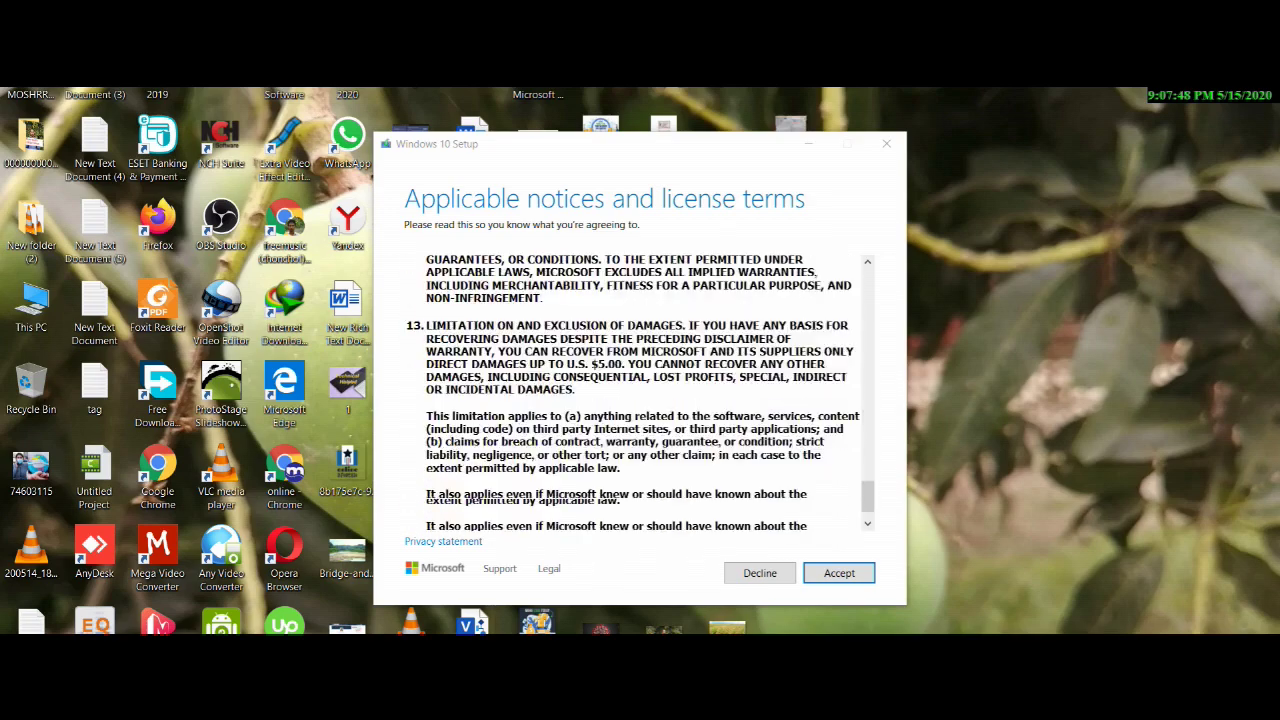
pyautogui.scroll(-1, 640, 390)
pyautogui.click(839, 573)
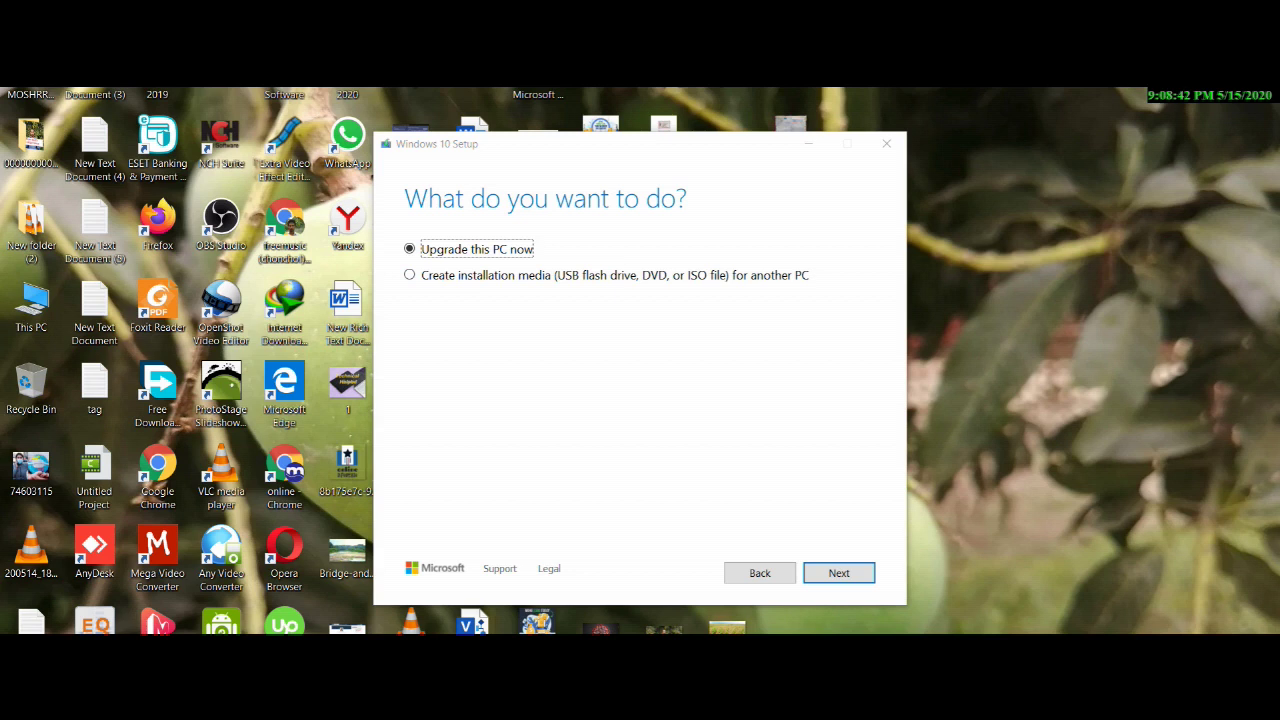
# Choose to create installation media for another PC and clear the recommended options
pyautogui.click(409, 275)
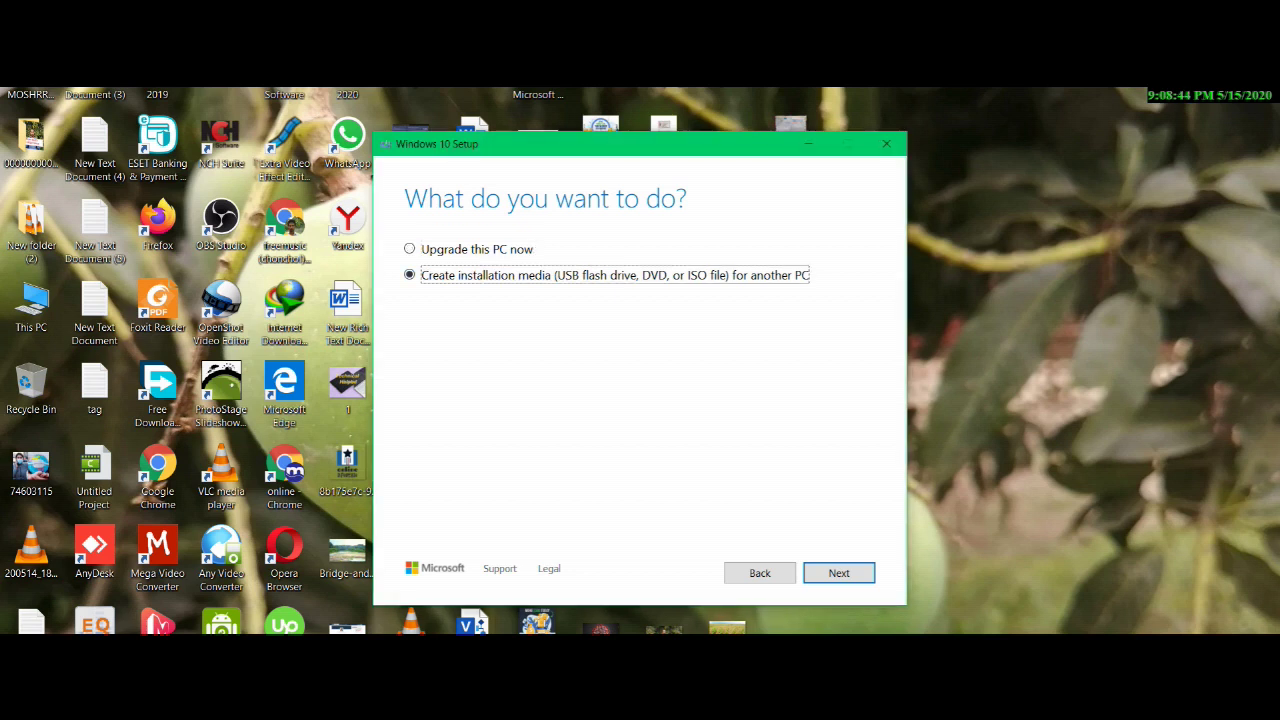
pyautogui.press('Return')
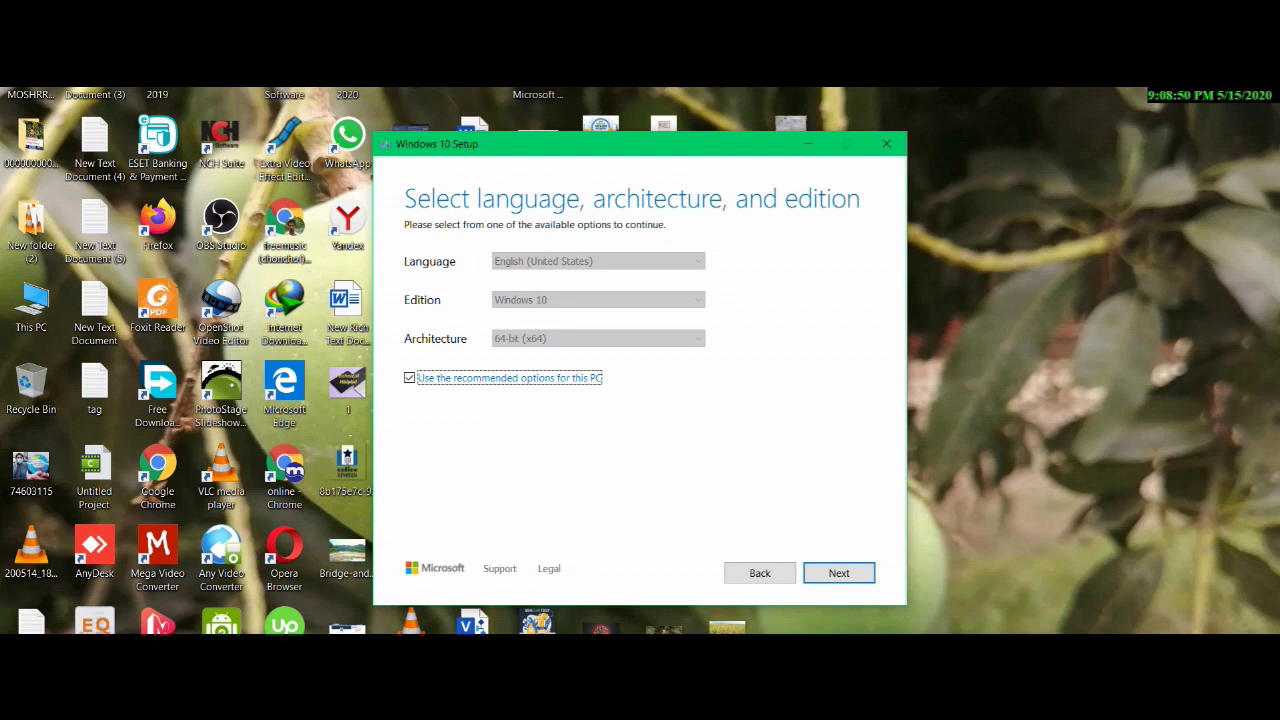
pyautogui.press('space')
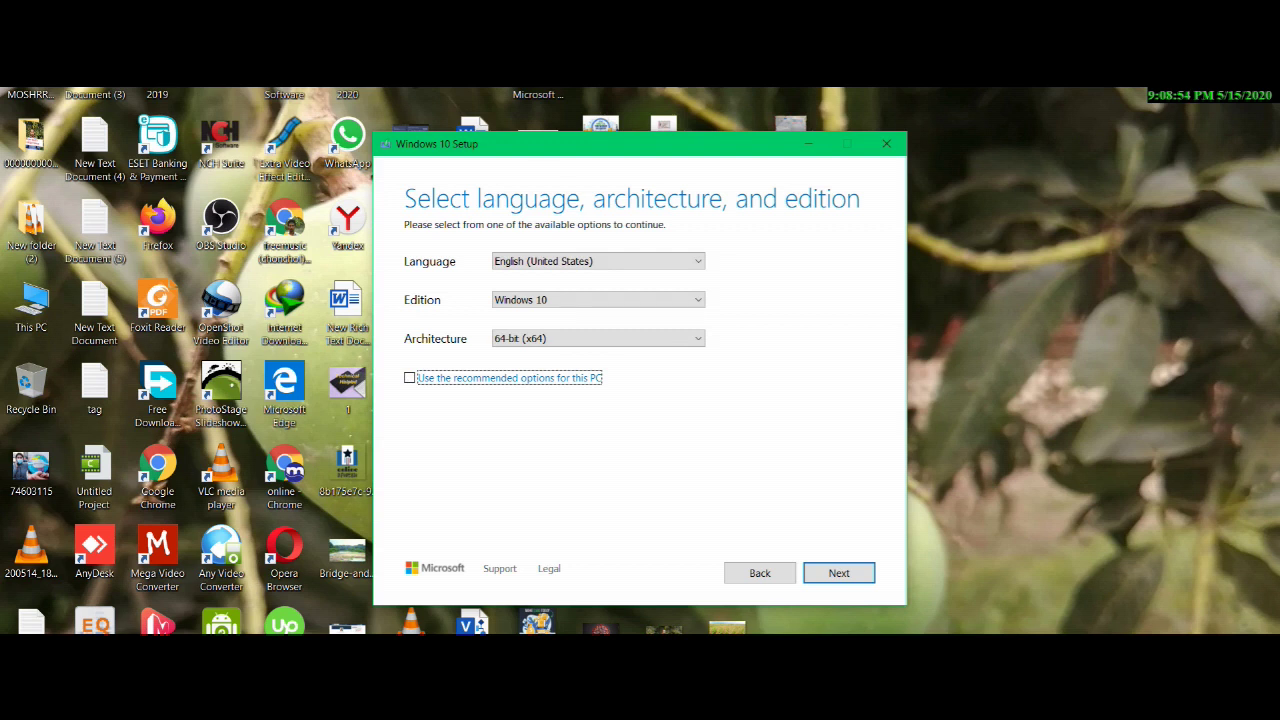
# Set the architecture to 64-bit (x64) and continue to the media choice page
pyautogui.hotkey('shift', 'Tab')
pyautogui.hotkey('alt', 'Down')
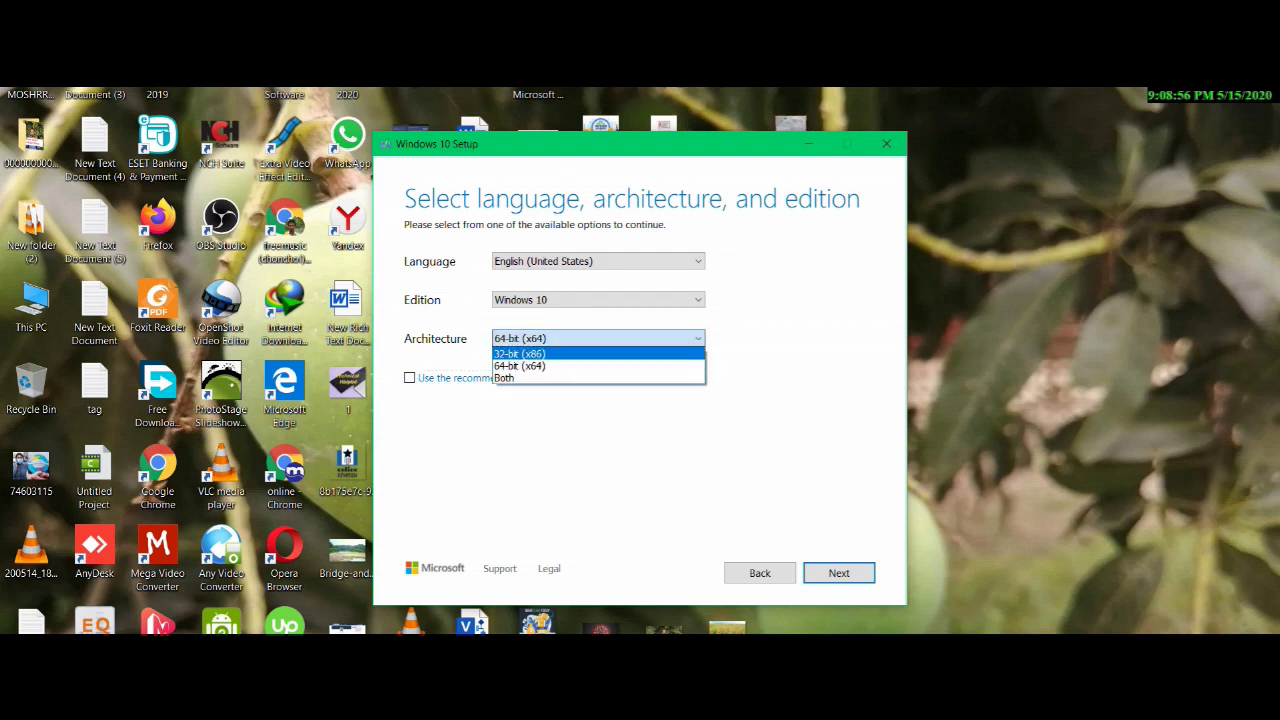
pyautogui.press('Up')
pyautogui.press('Down')
pyautogui.press('Down')
pyautogui.press('Return')
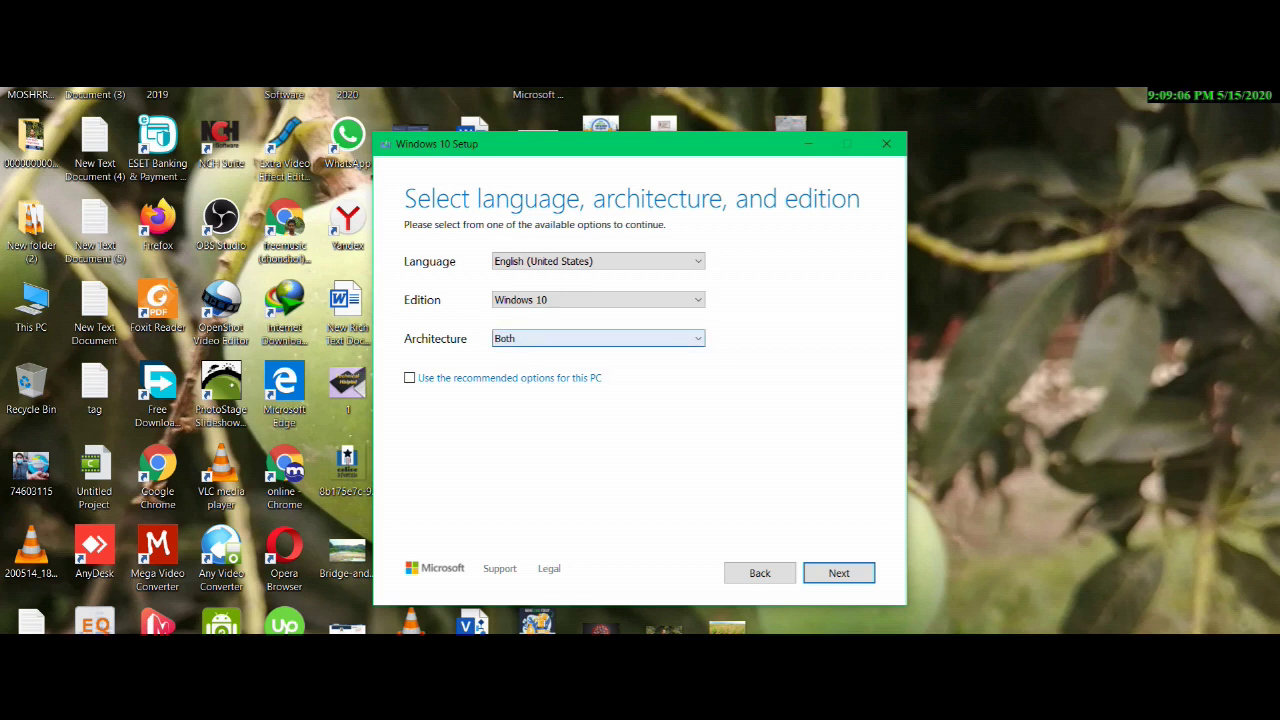
pyautogui.click(598, 338)
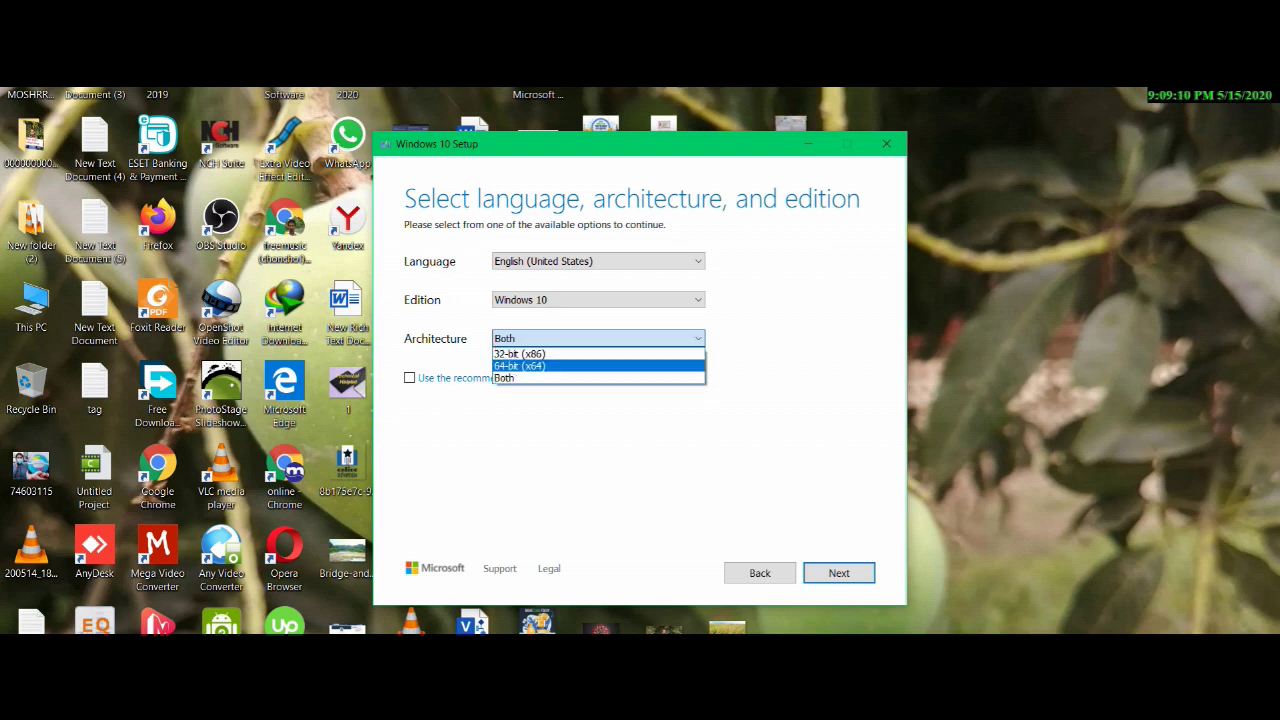
pyautogui.press('Return')
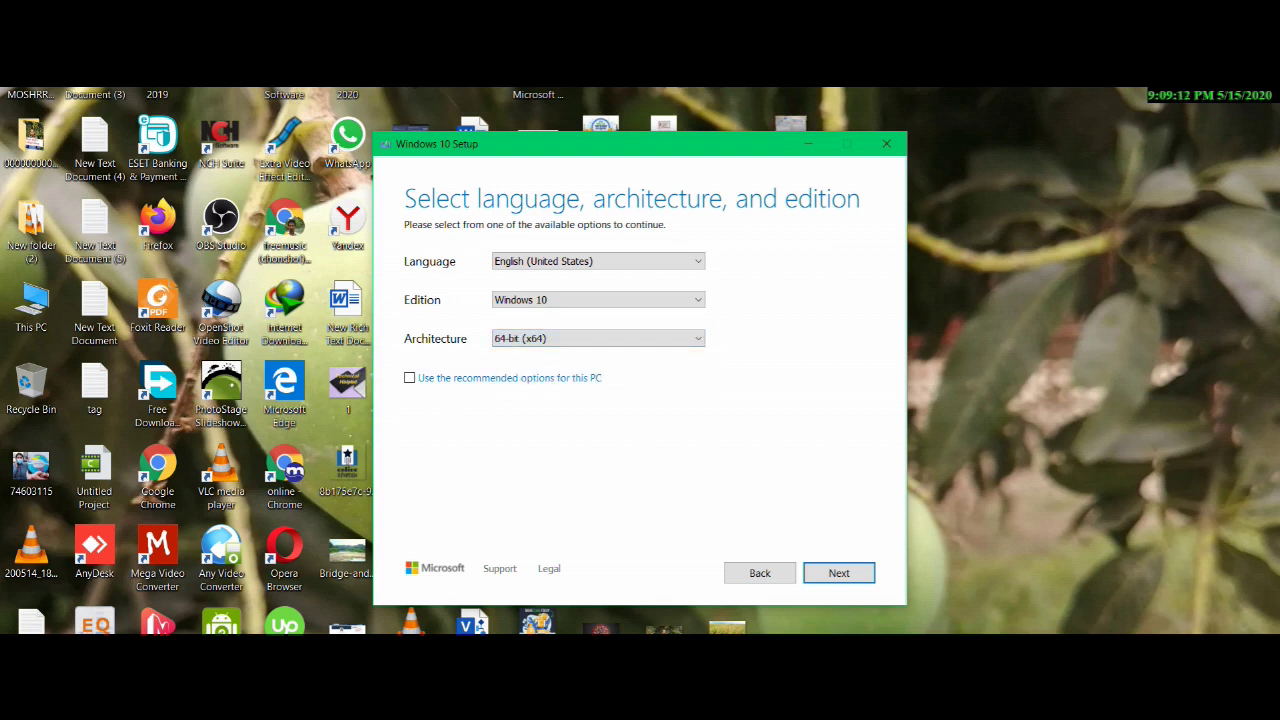
pyautogui.press('Return')
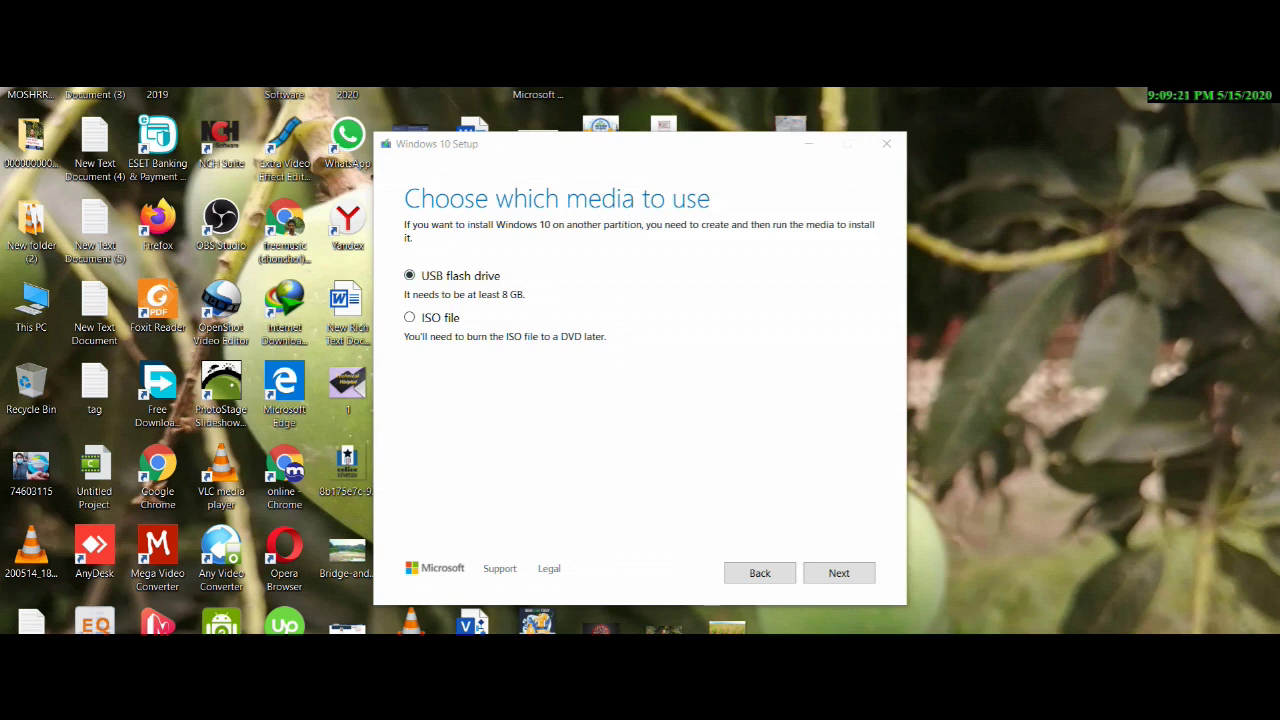
# Save the ISO file to softwer (E:)\New folder (3), appending 000000 to the file name
pyautogui.click(409, 317)
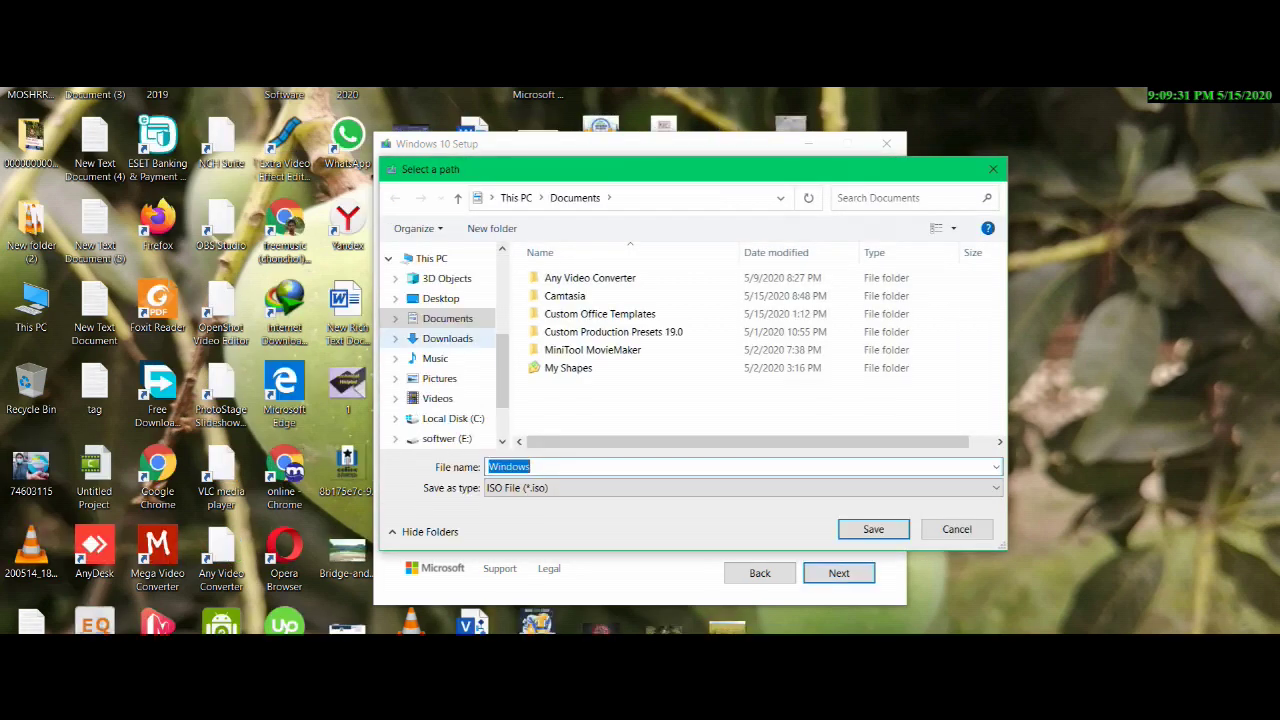
pyautogui.click(446, 438)
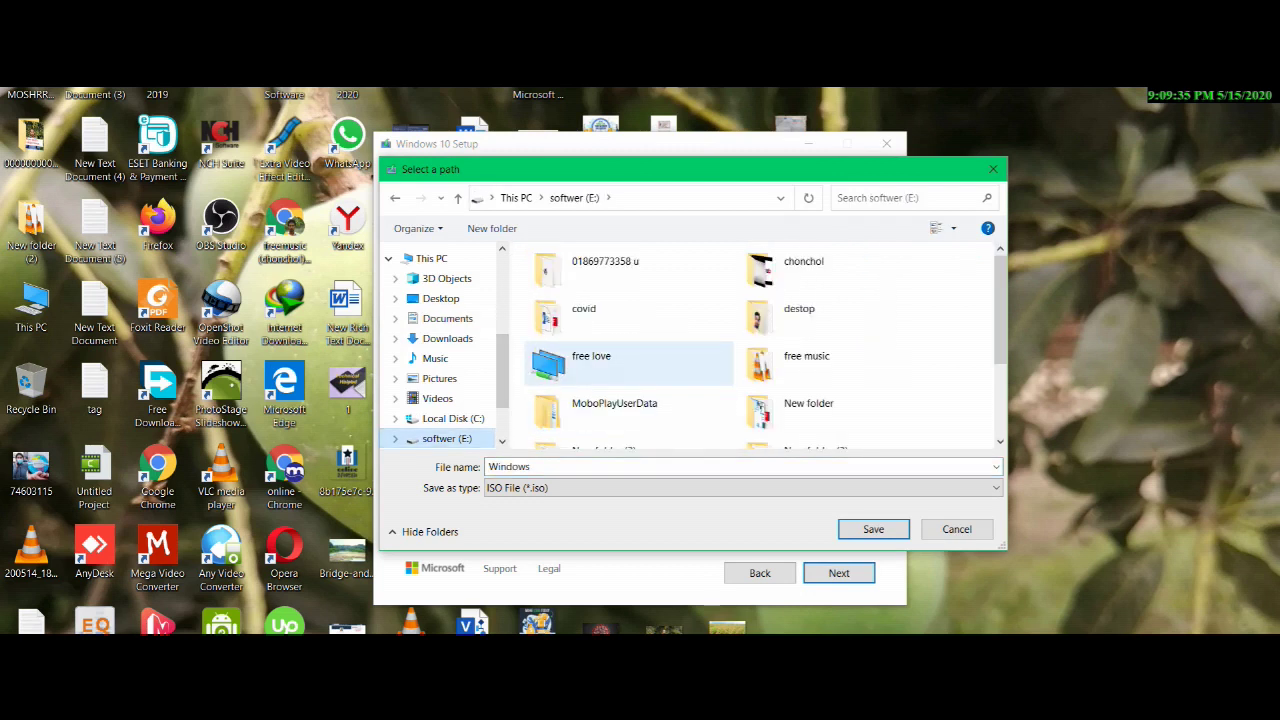
pyautogui.scroll(-2, 628, 362)
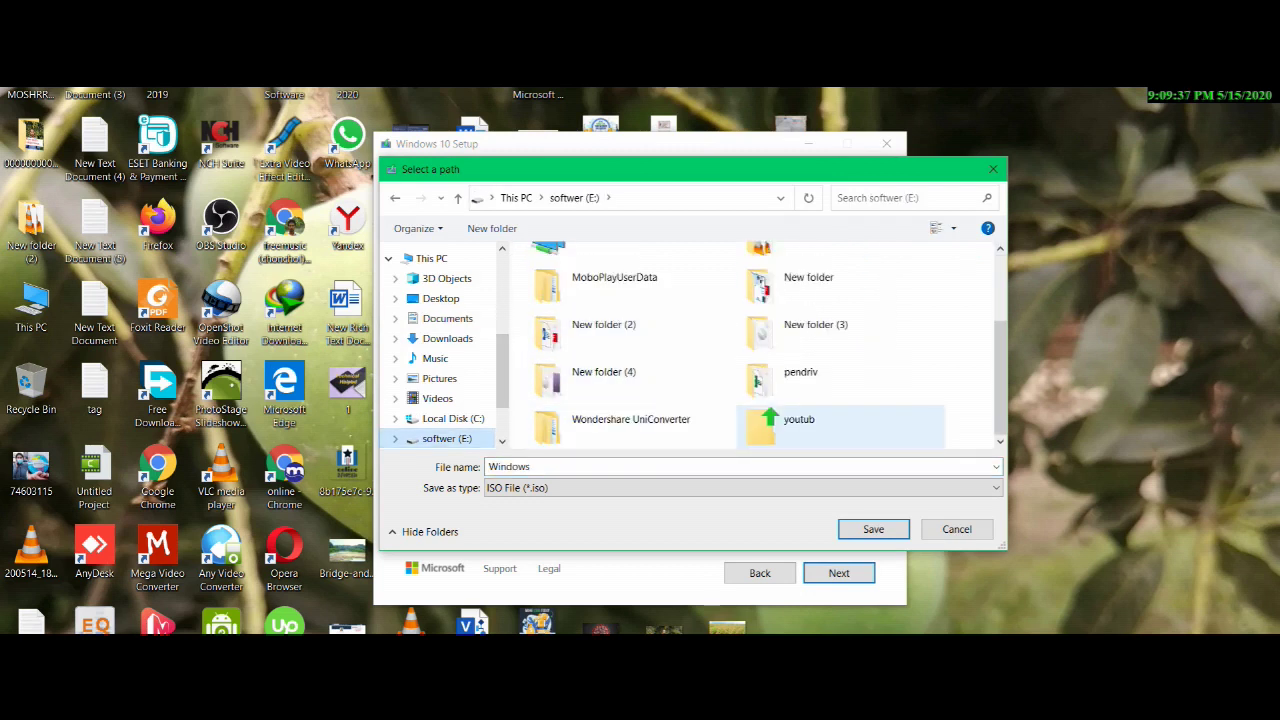
pyautogui.doubleClick(815, 330)
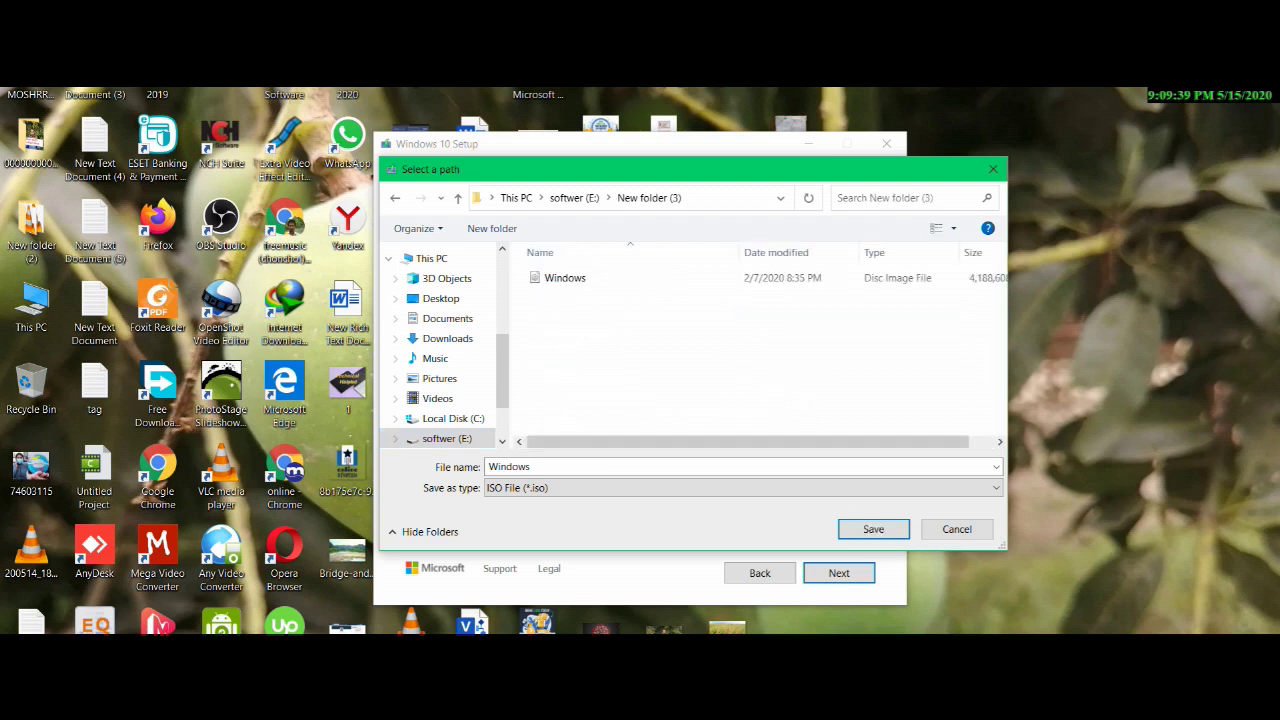
pyautogui.click(531, 467)
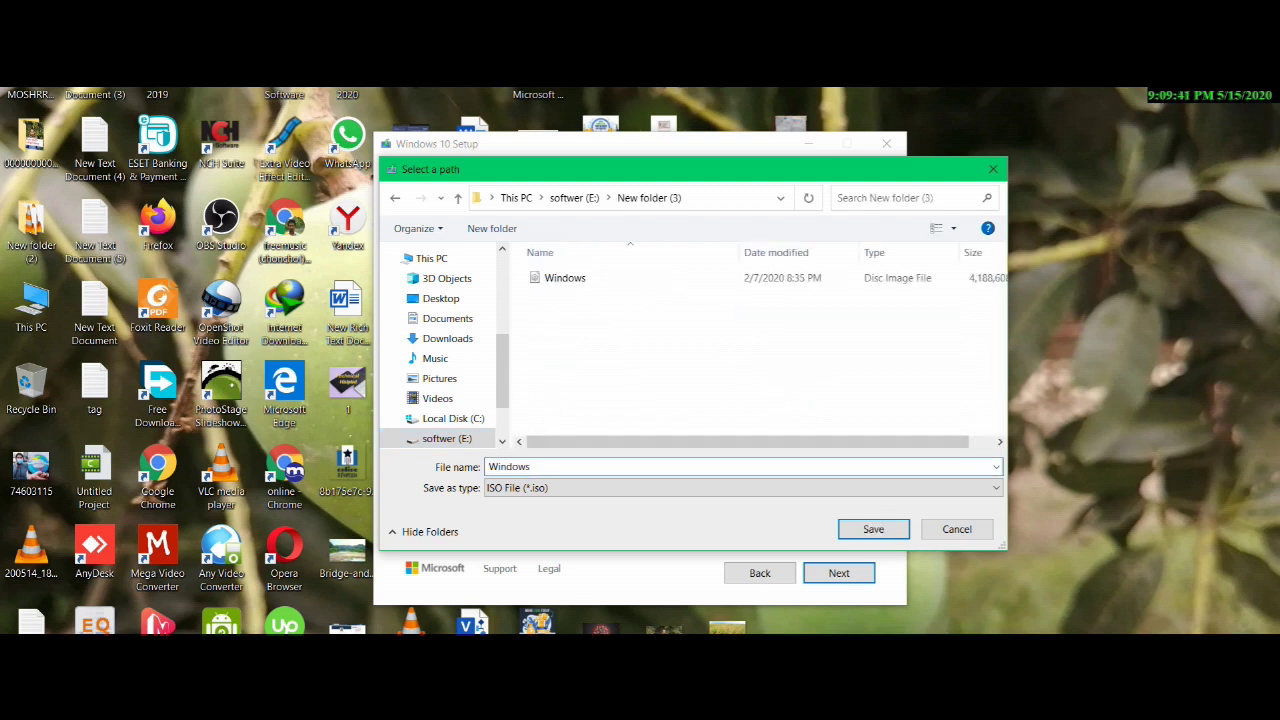
pyautogui.write('000000')
pyautogui.press('Return')
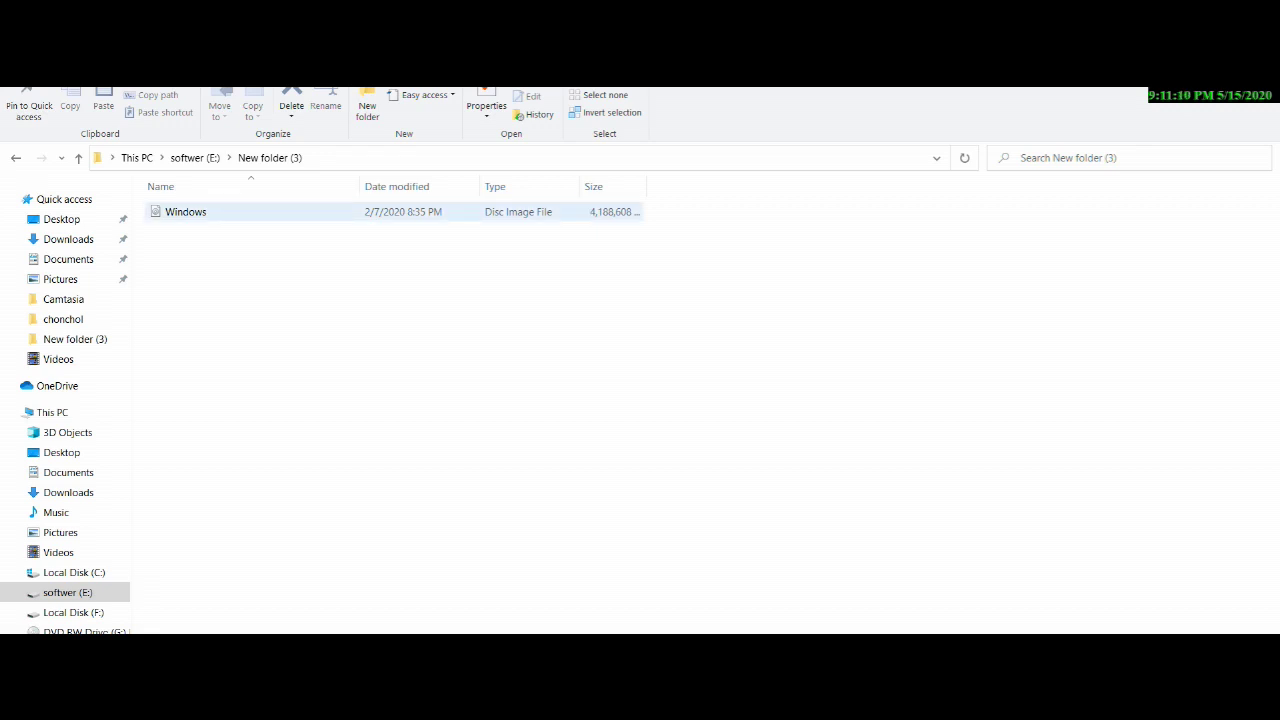
# Open the Windows disc image with Windows Explorer and select setup in the ESD-ISO drive
pyautogui.click(186, 211)
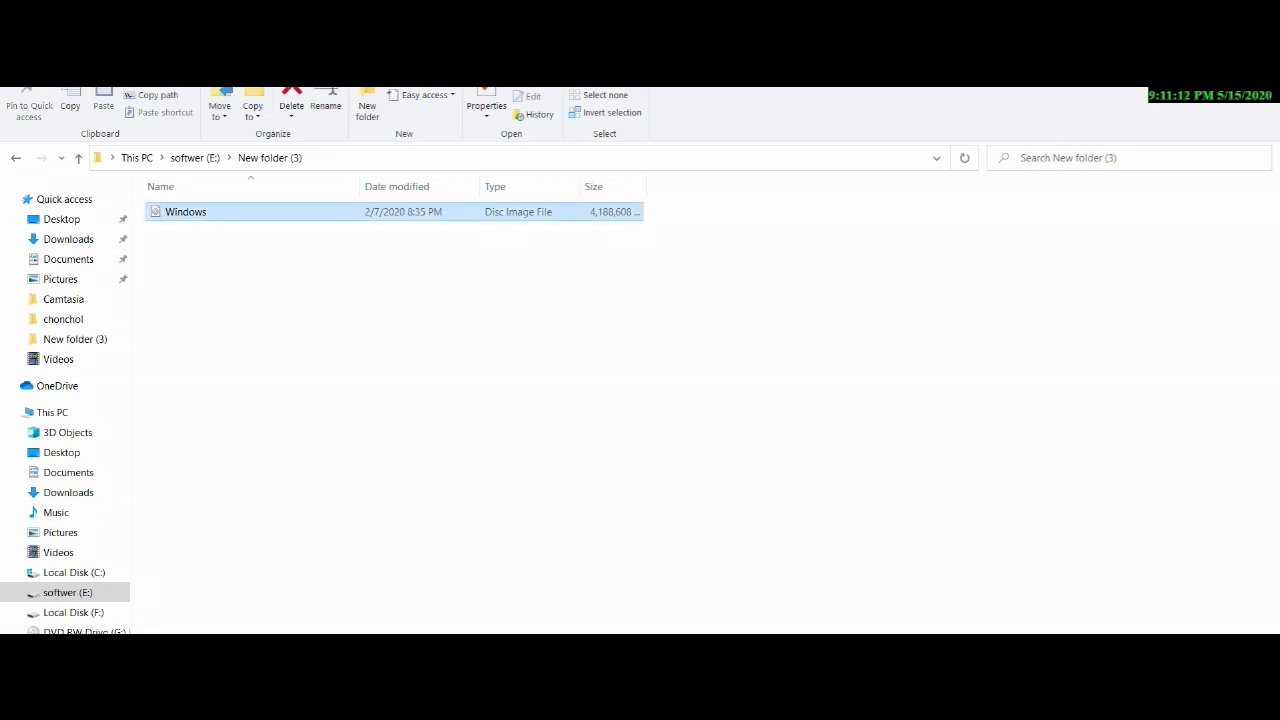
pyautogui.rightClick(205, 216)
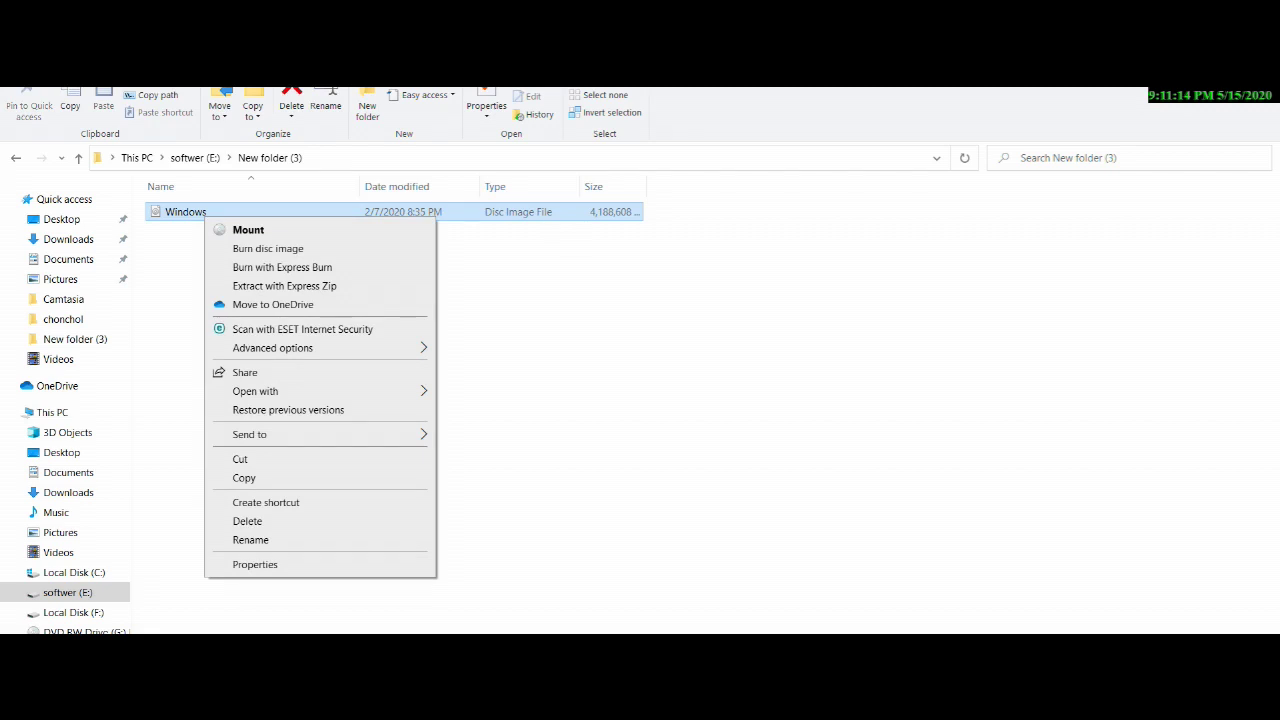
pyautogui.moveTo(300, 391)
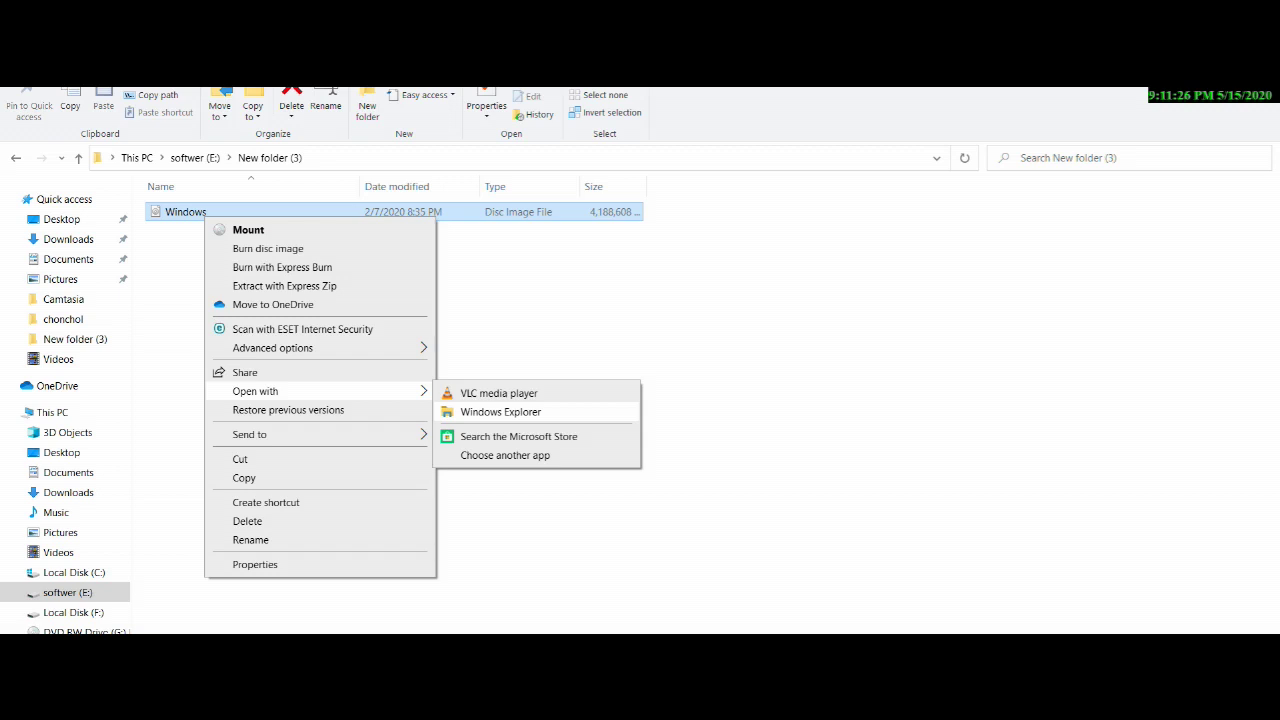
pyautogui.click(500, 411)
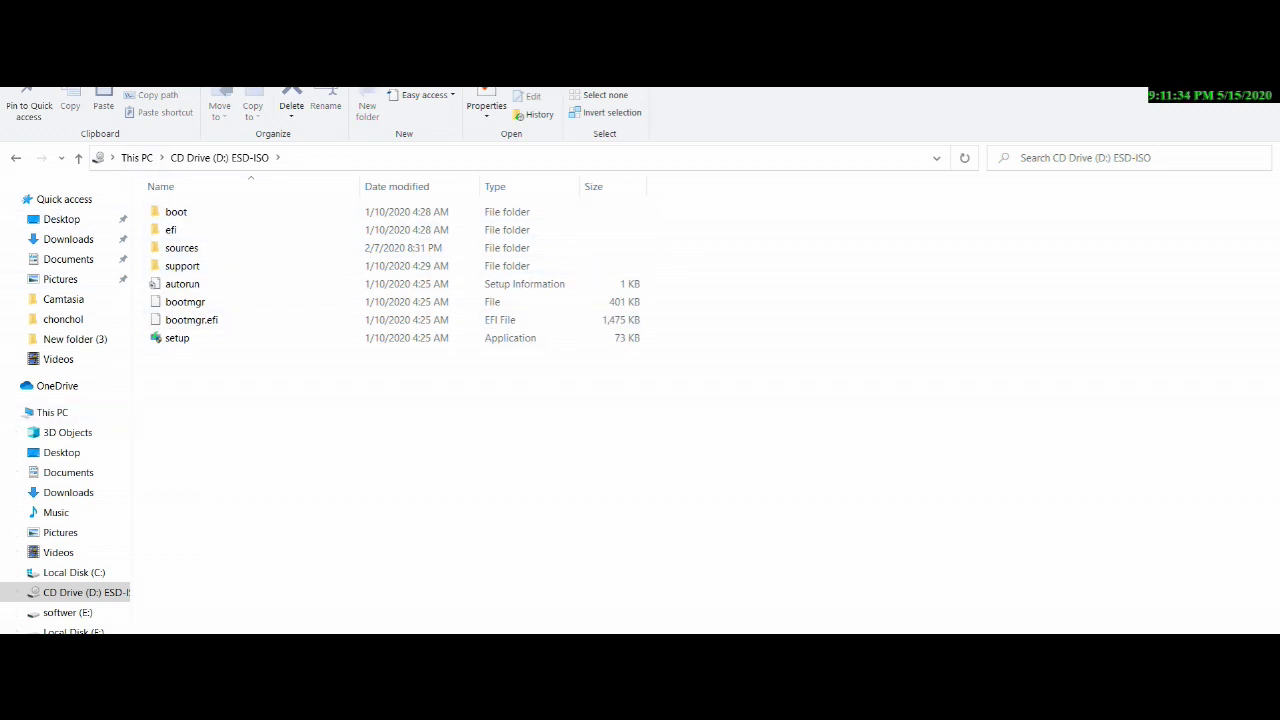
pyautogui.click(177, 337)
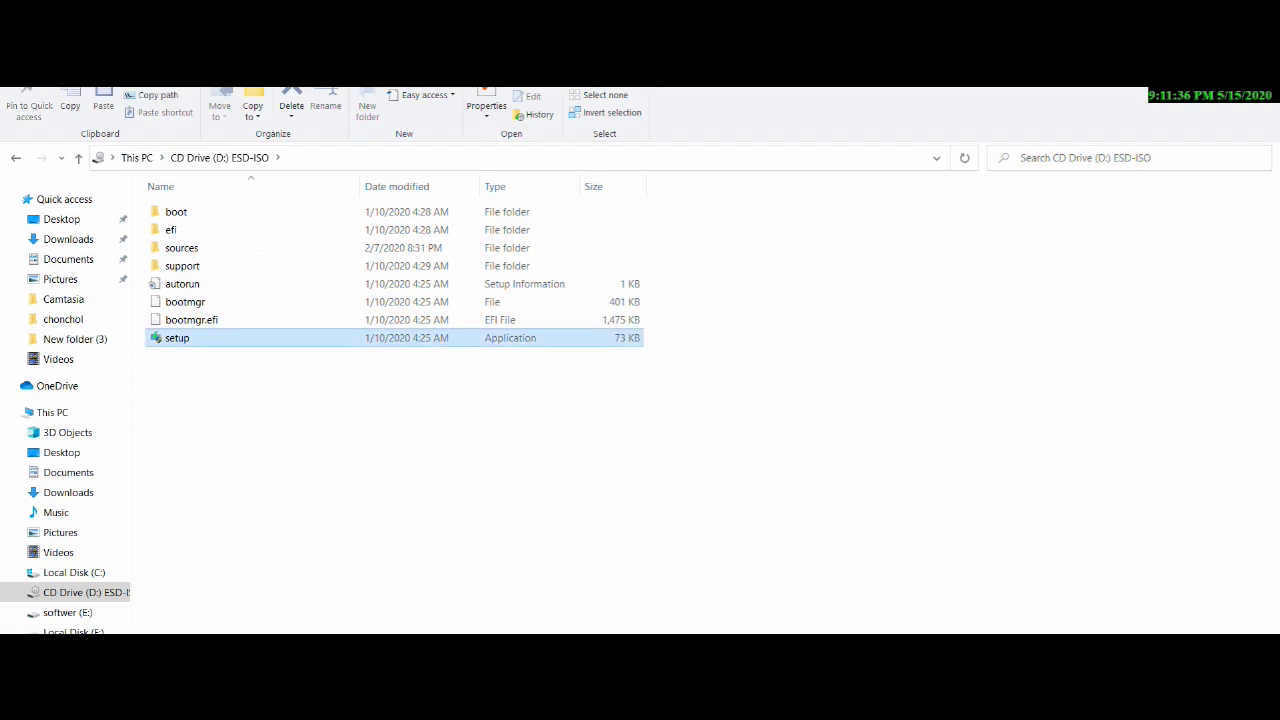